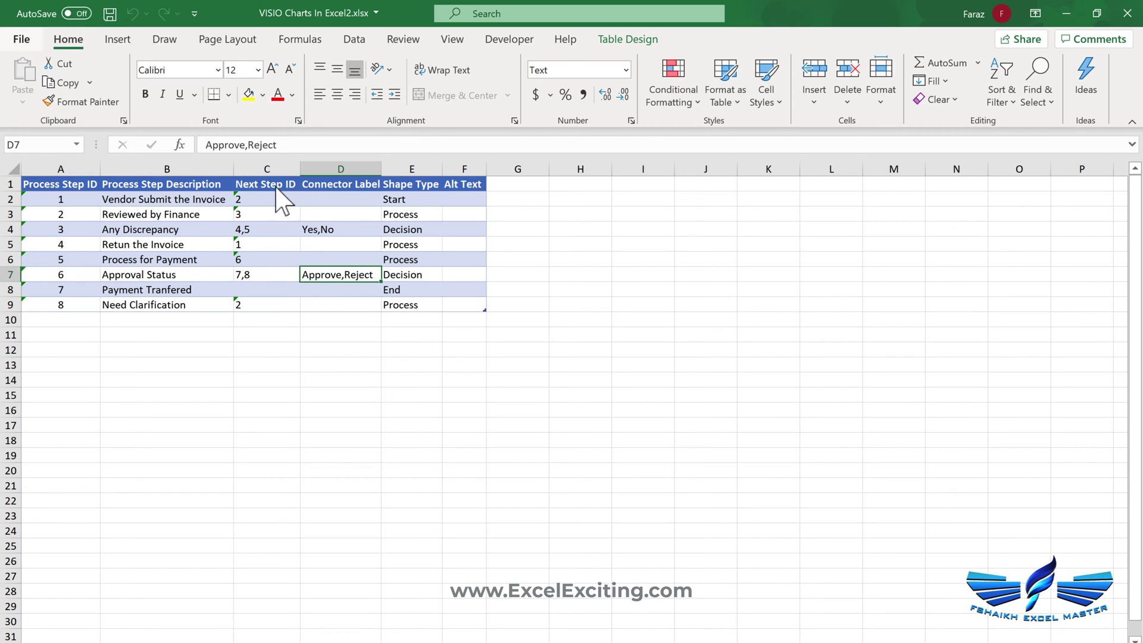
Step: Search Excel's online templates for 'visio', then return to the worksheet
click(25, 40)
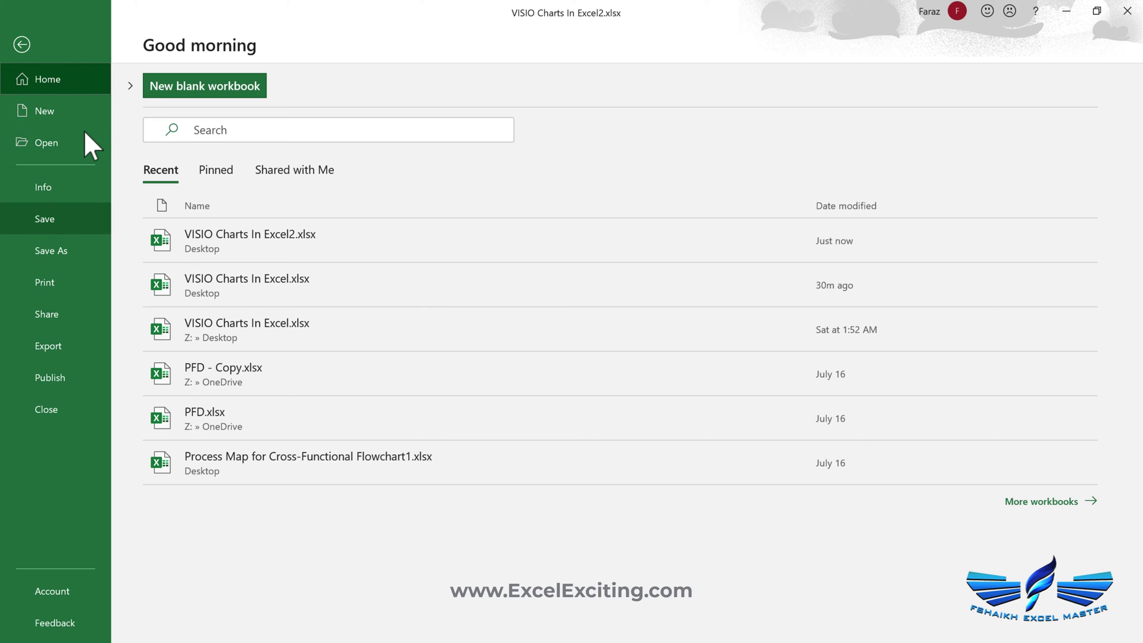
click(67, 112)
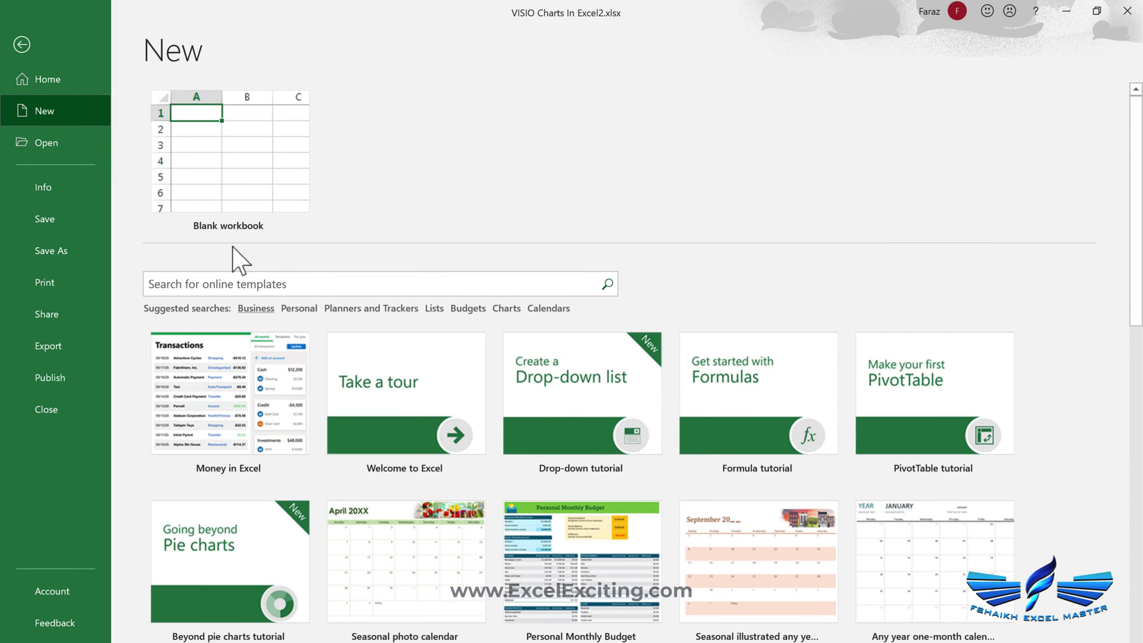
click(280, 284)
text(viso)
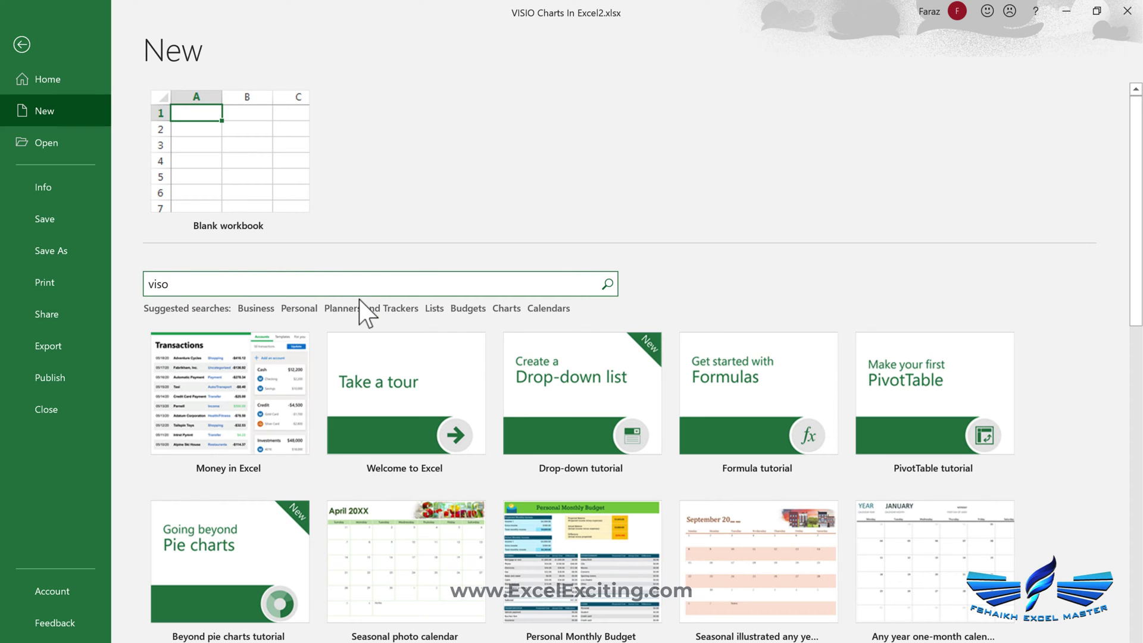
key(BackSpace)
text(io)
key(Return)
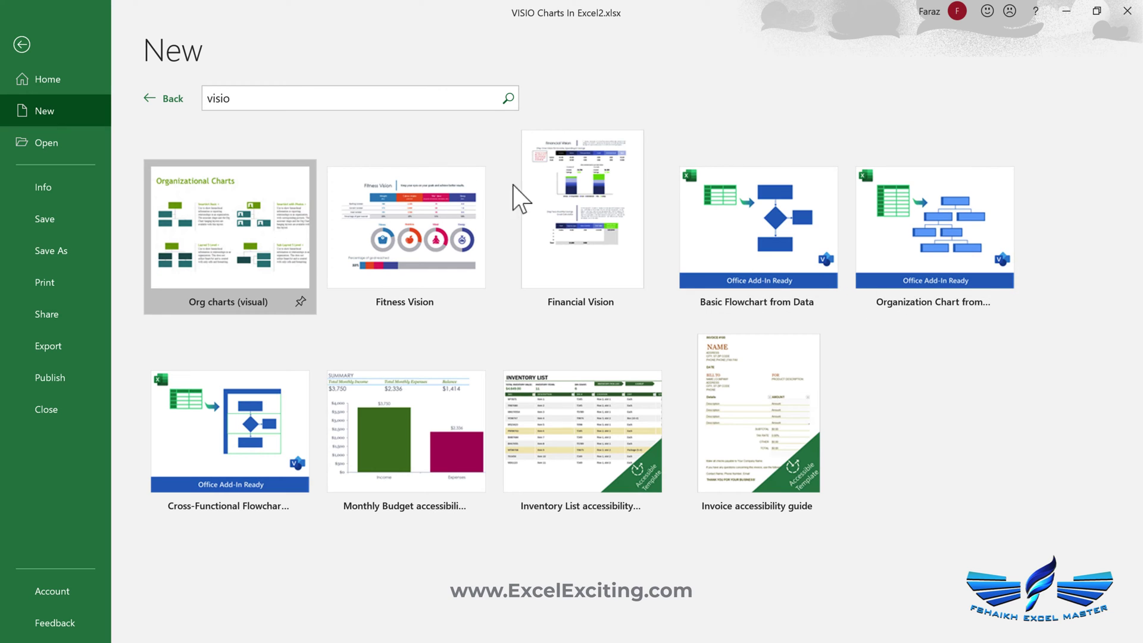
click(23, 45)
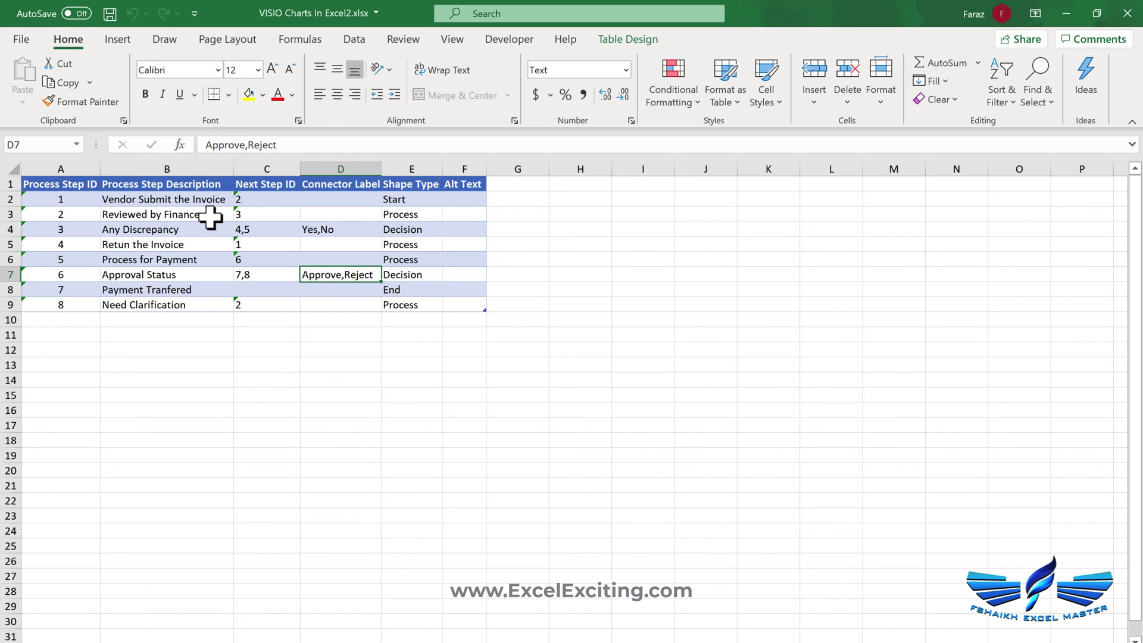
Step: Close Excel and preview the Basic Flowchart - Data Visualizer template from Visio's full template list
click(1127, 13)
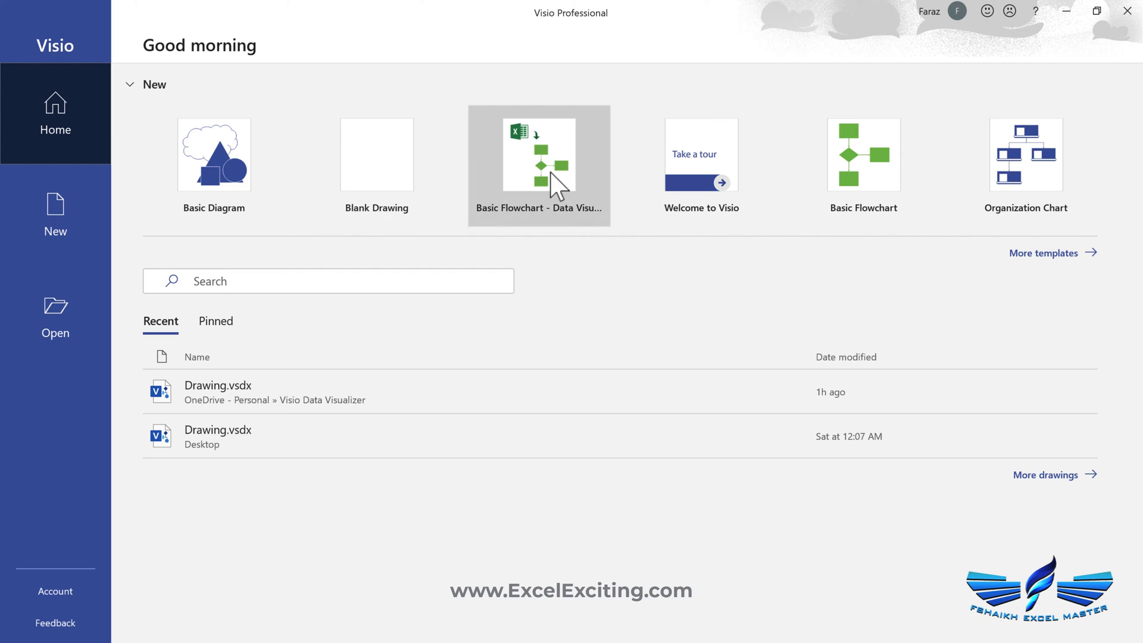
click(1059, 256)
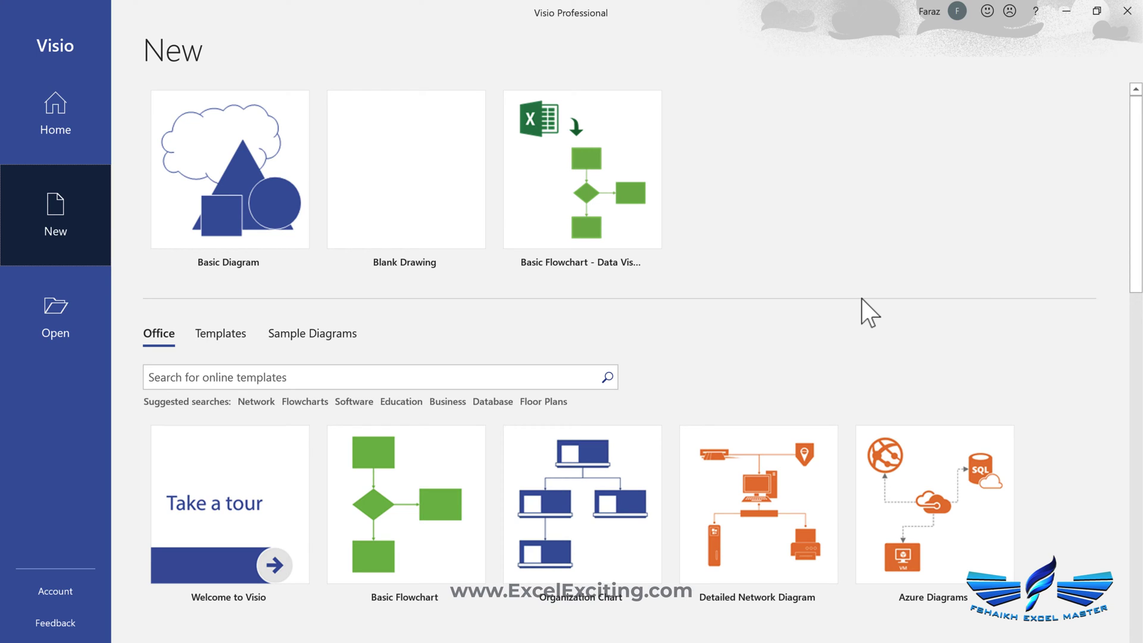
scroll(862, 299, down, 2)
scroll(715, 483, down, 3)
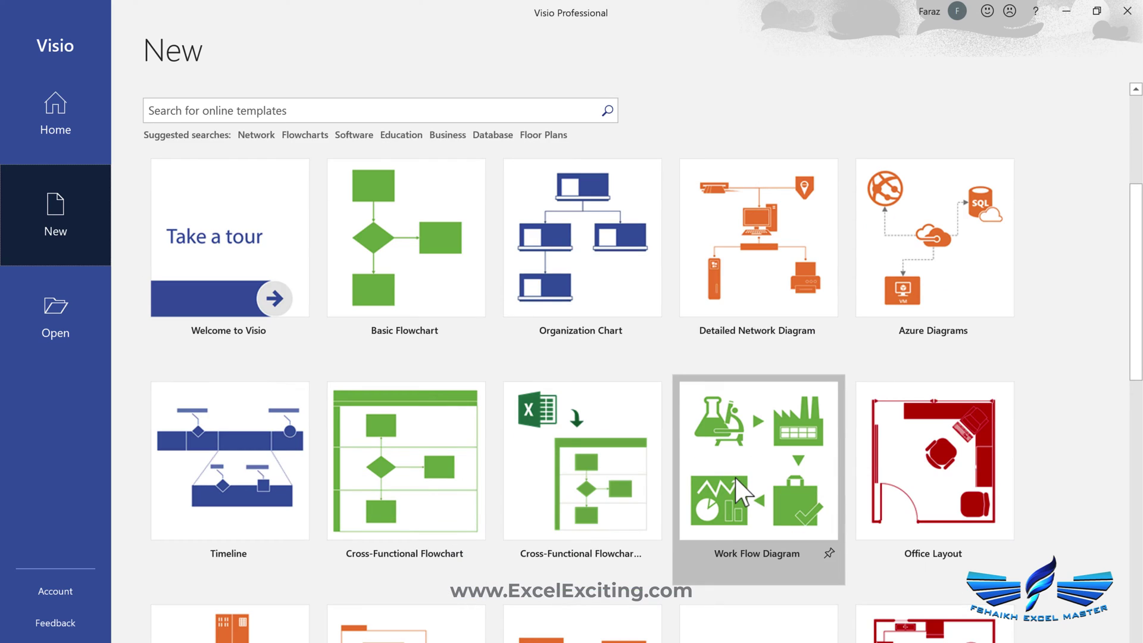
scroll(691, 480, down, 2)
scroll(690, 481, up, 5)
scroll(562, 151, up, 1)
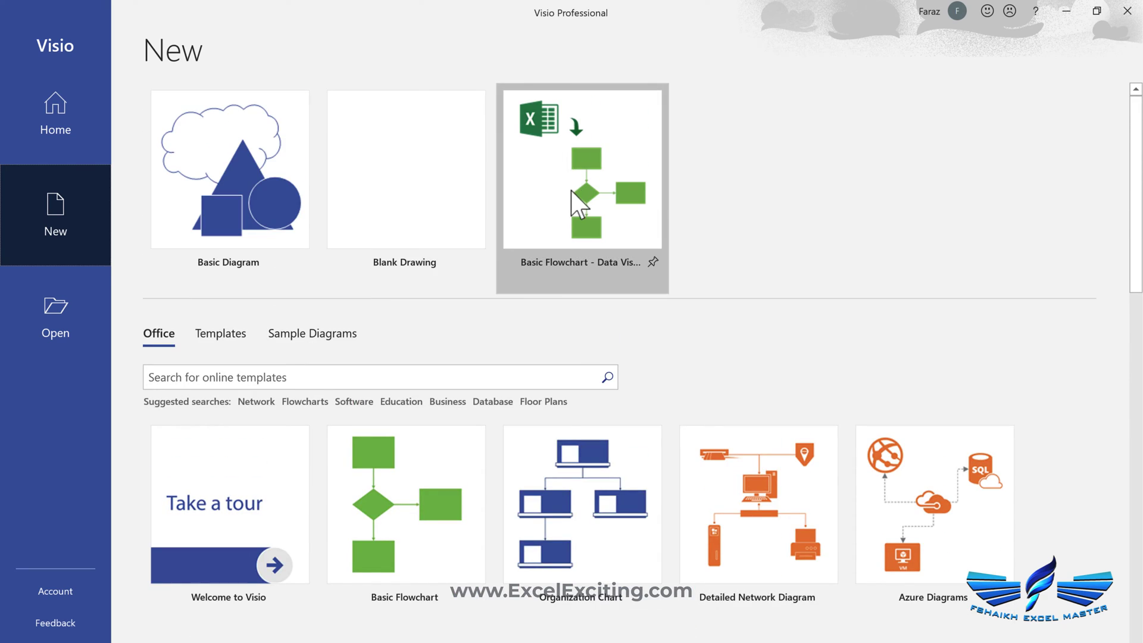
scroll(569, 238, down, 1)
scroll(571, 478, down, 2)
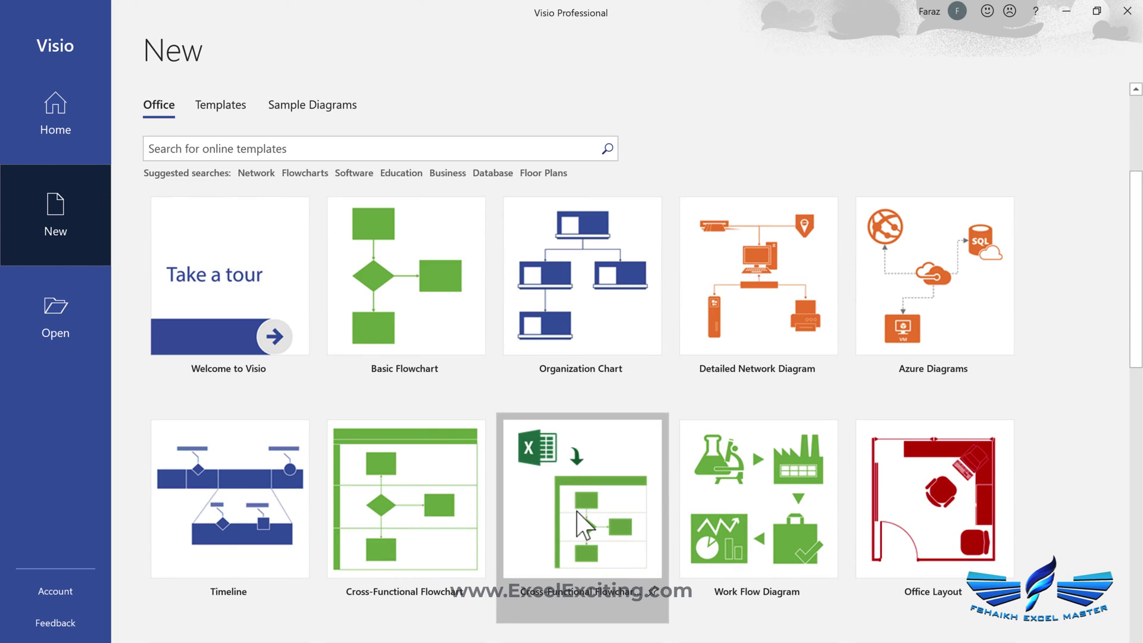
scroll(577, 509, down, 4)
scroll(576, 508, up, 5)
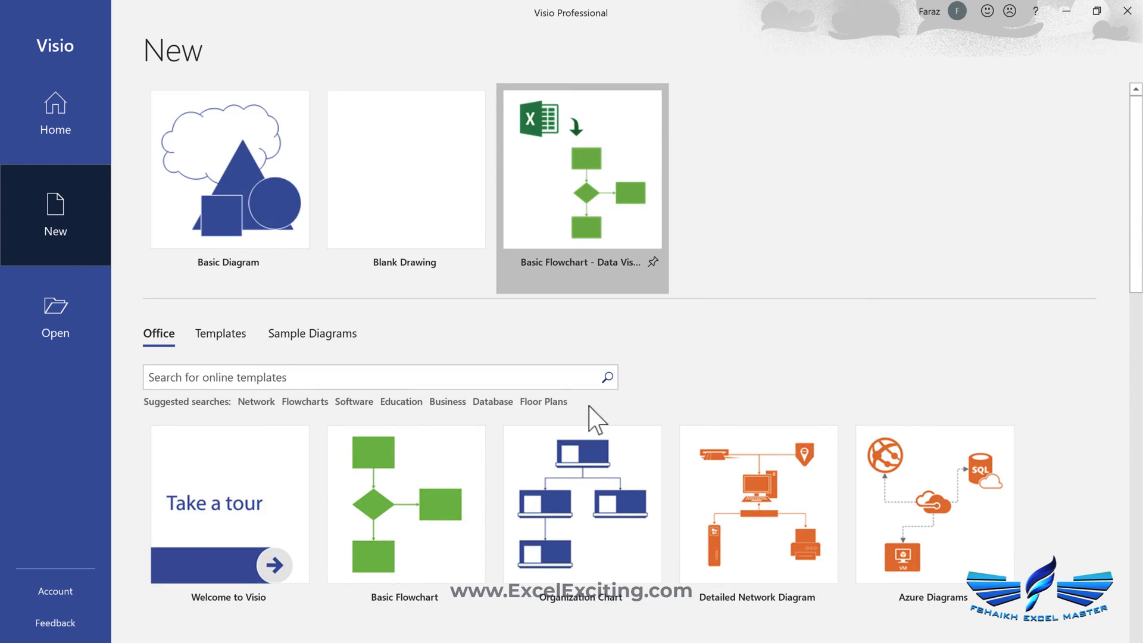
click(616, 186)
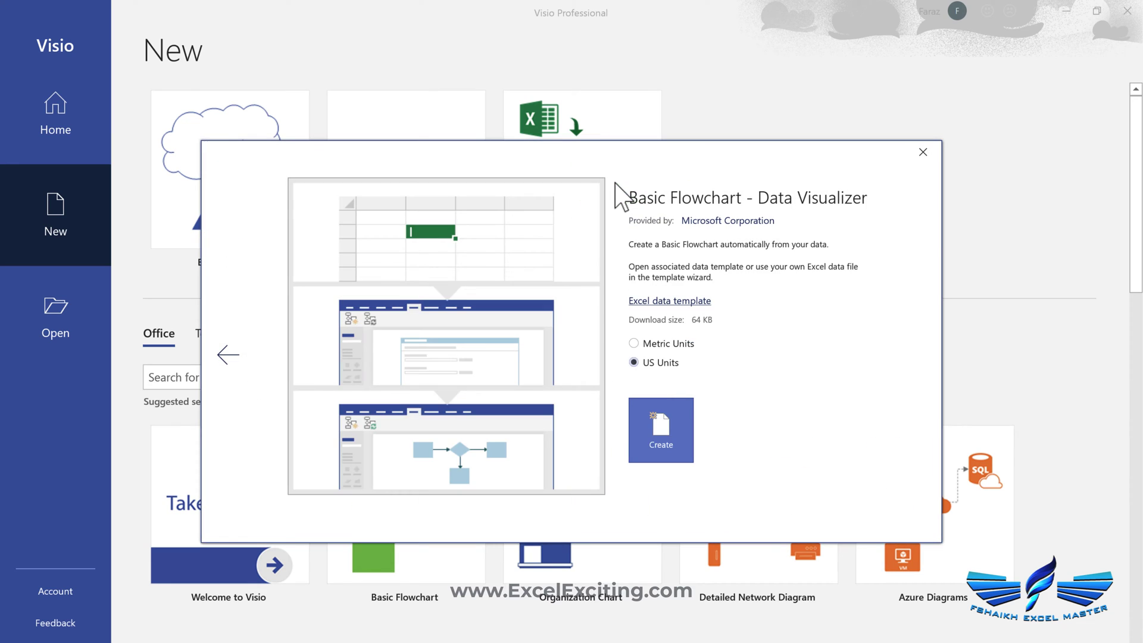
Step: Create a drawing from the template, keeping Basic Flowchart as the diagram type
click(671, 447)
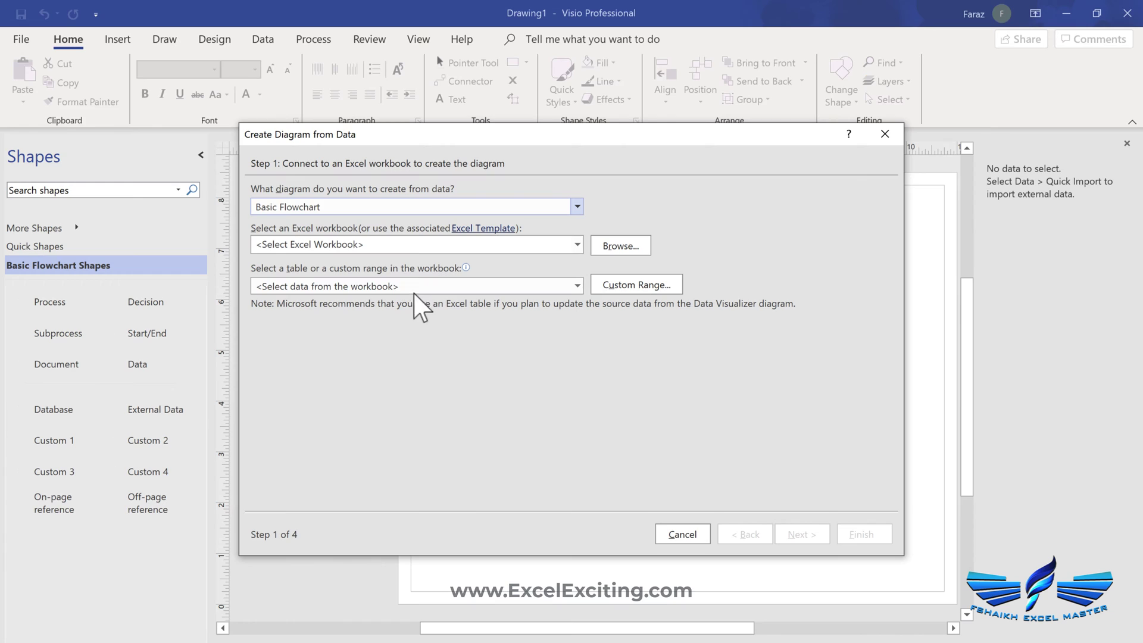
click(575, 208)
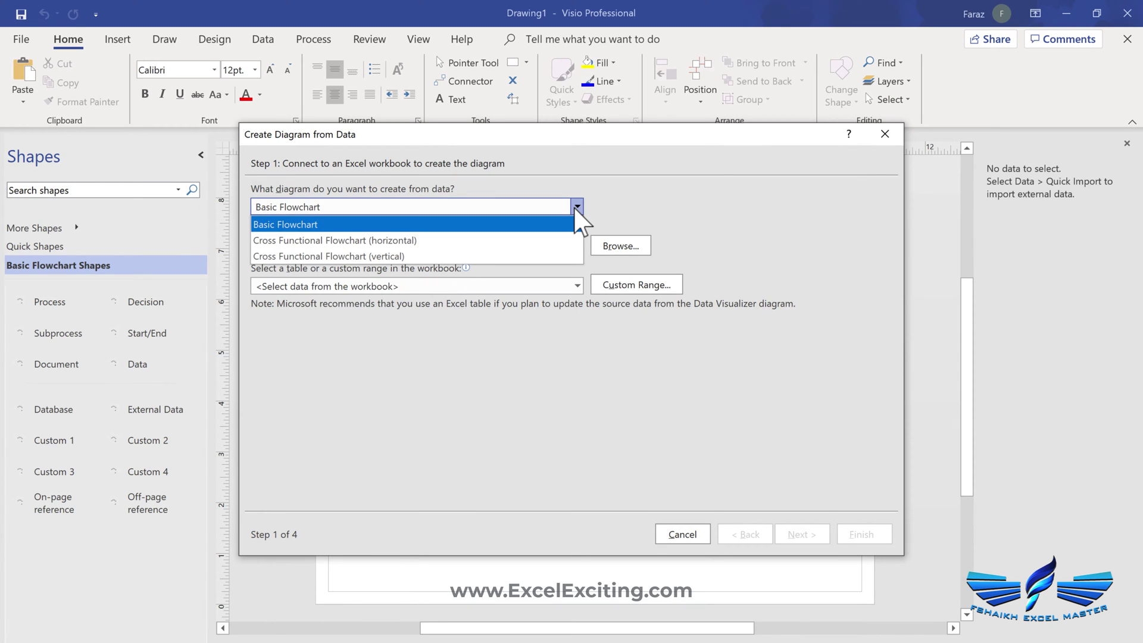
key(Down)
click(559, 224)
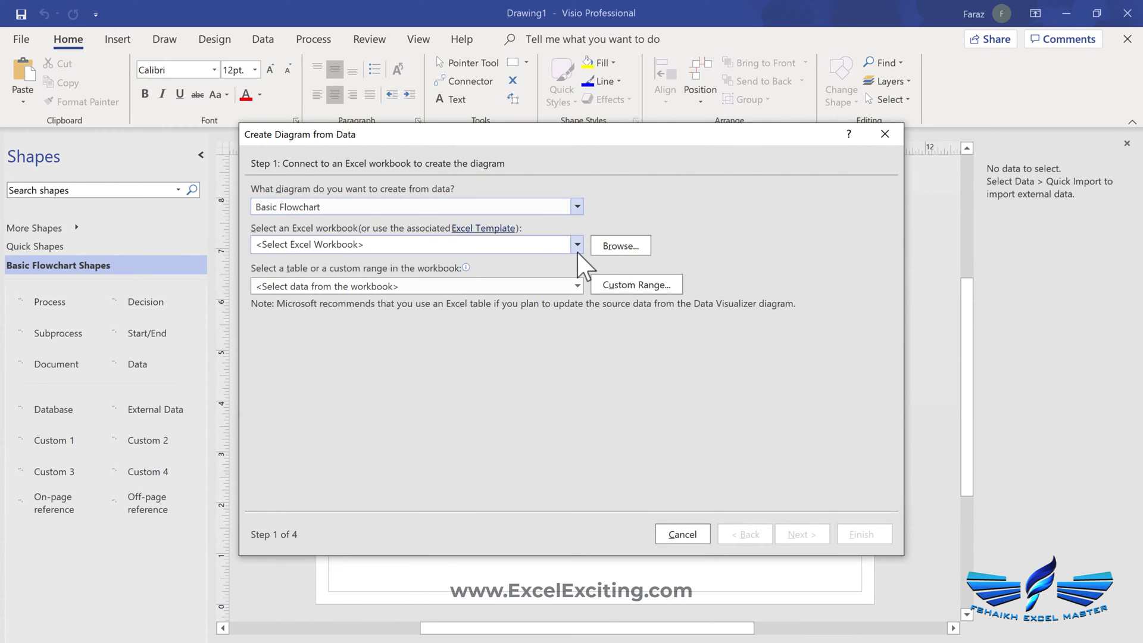
Step: Link Table1 from the Desktop workbook VISIO Charts In Excel2.xlsx and continue to column mapping
click(577, 249)
click(619, 244)
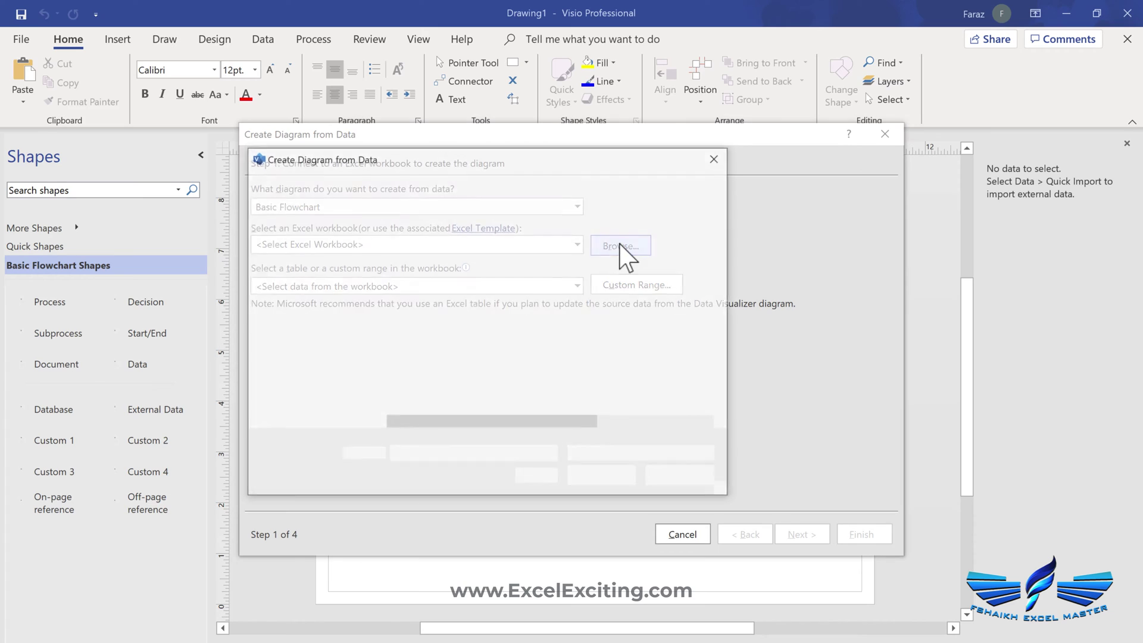
click(310, 277)
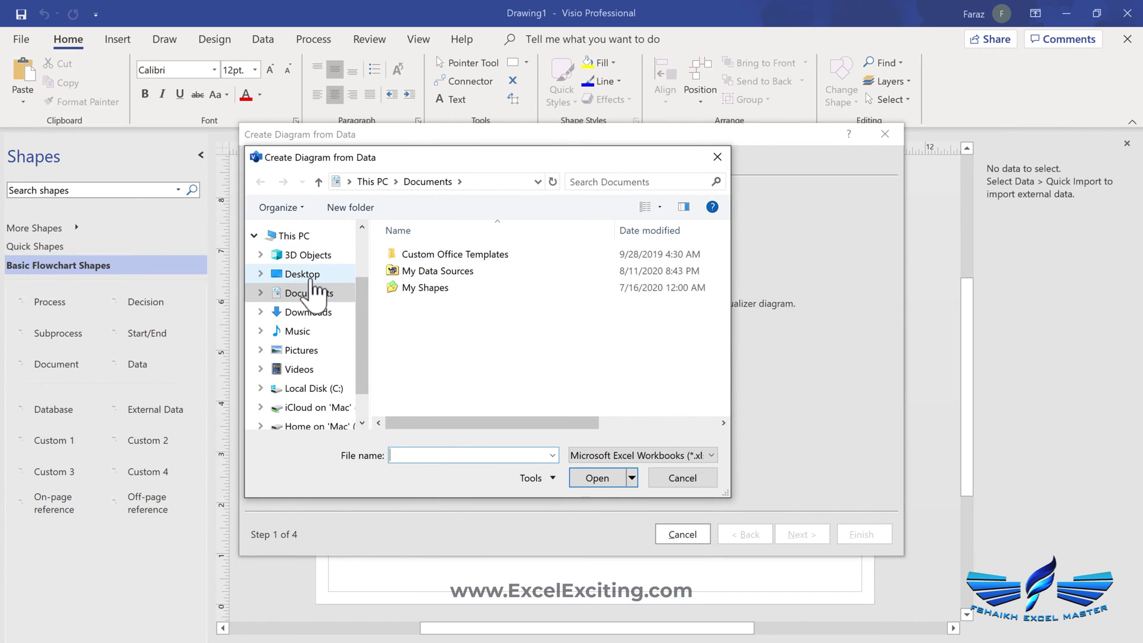
click(452, 255)
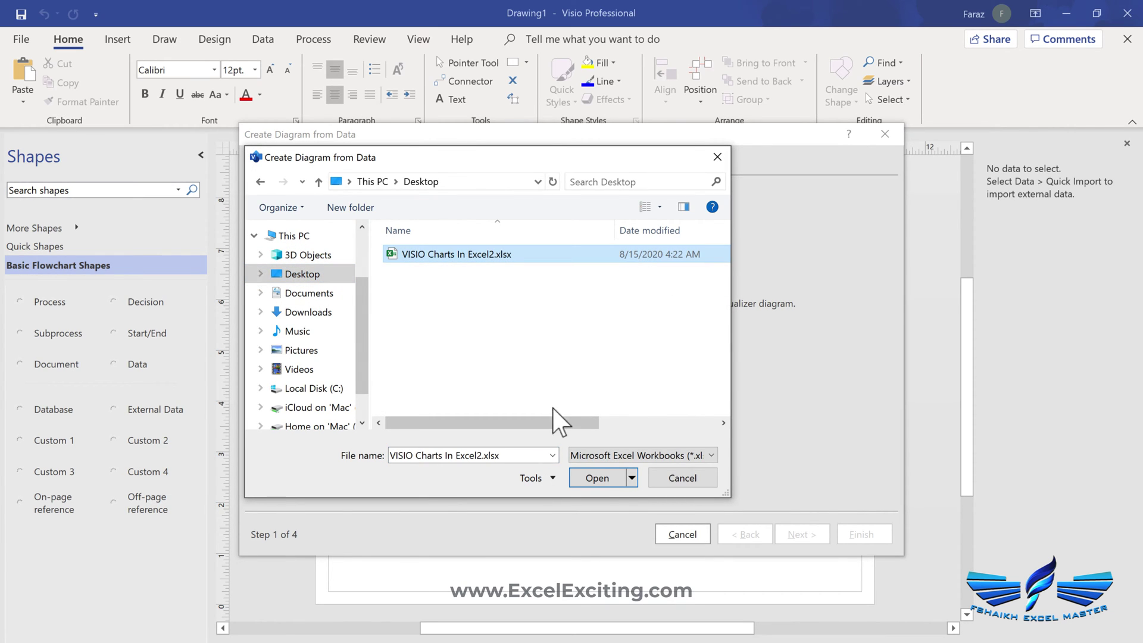
click(606, 484)
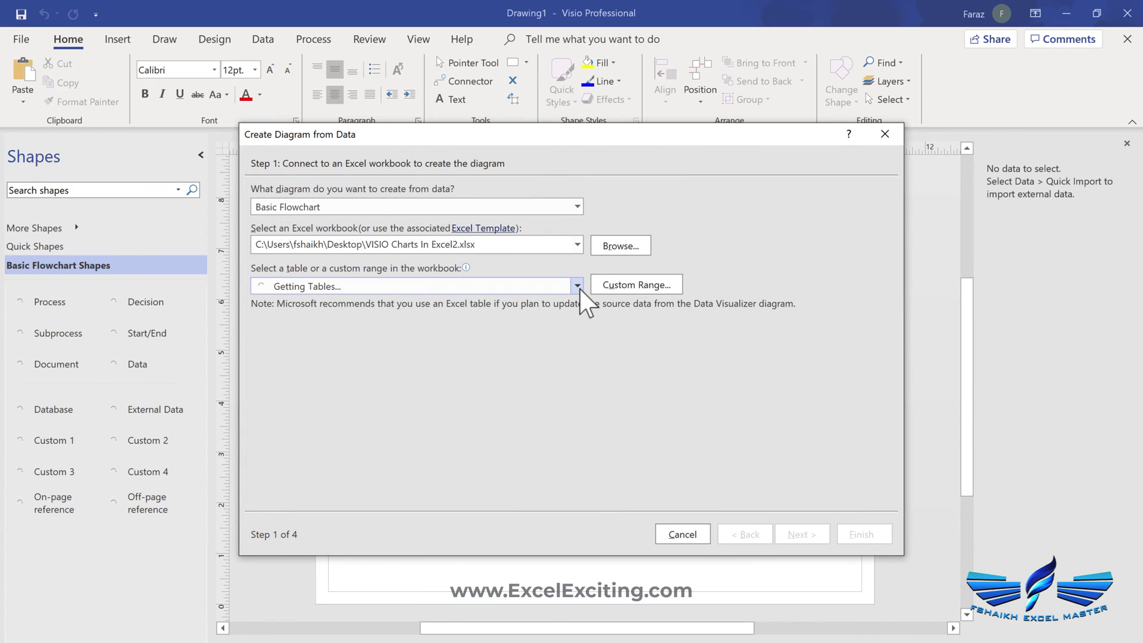
click(577, 286)
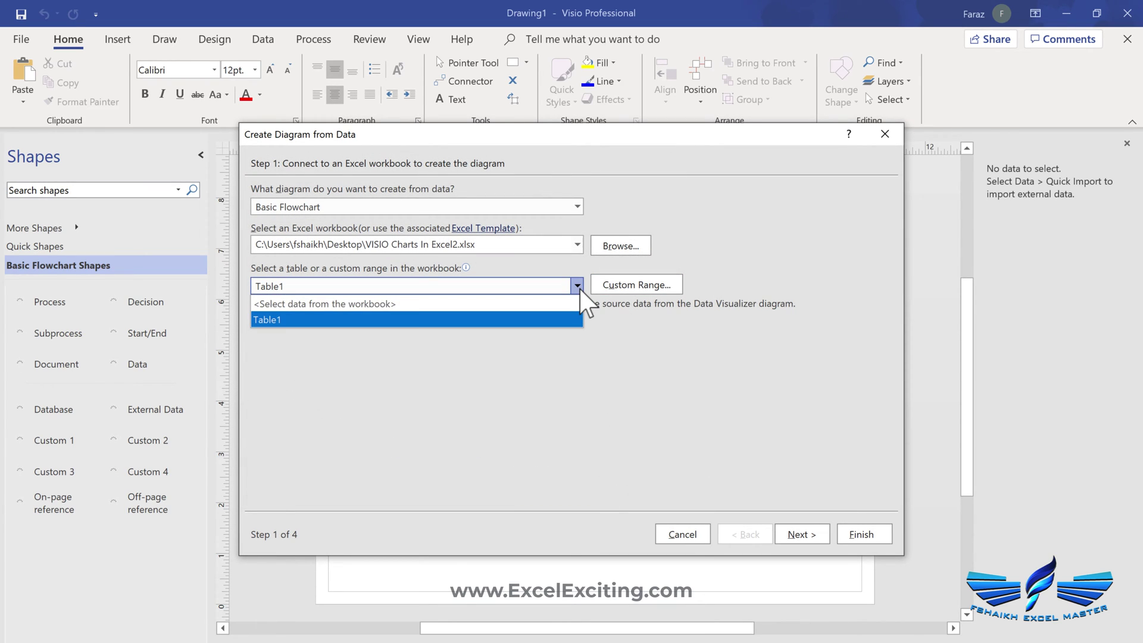
click(620, 382)
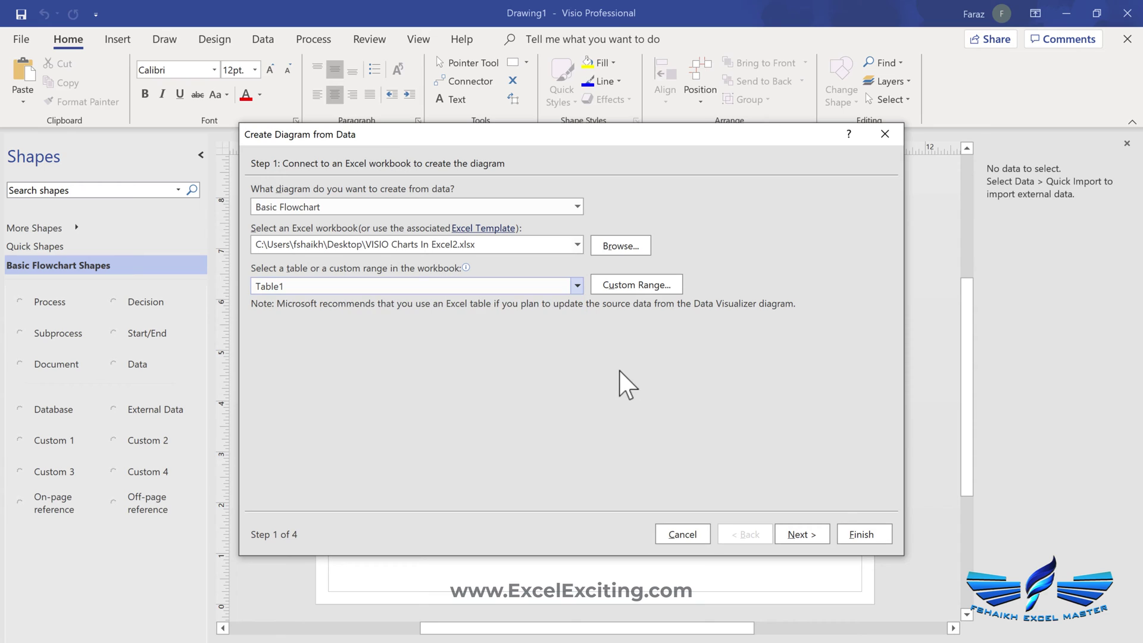
click(787, 525)
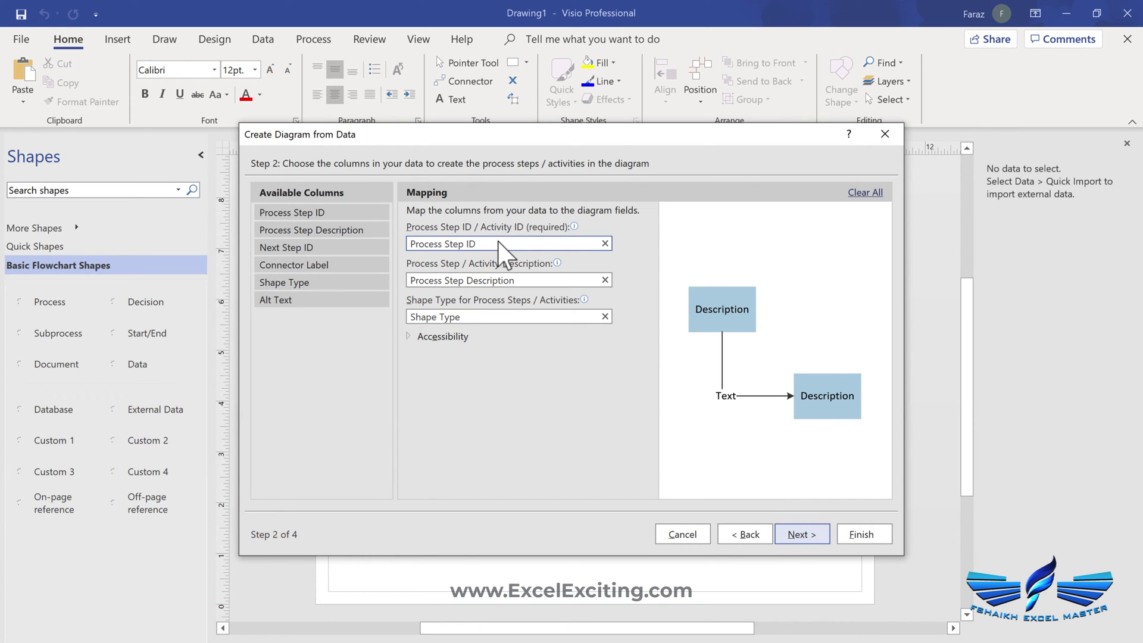
Step: Accept the step description and Shape Type column mappings and advance to Step 3
key(Tab)
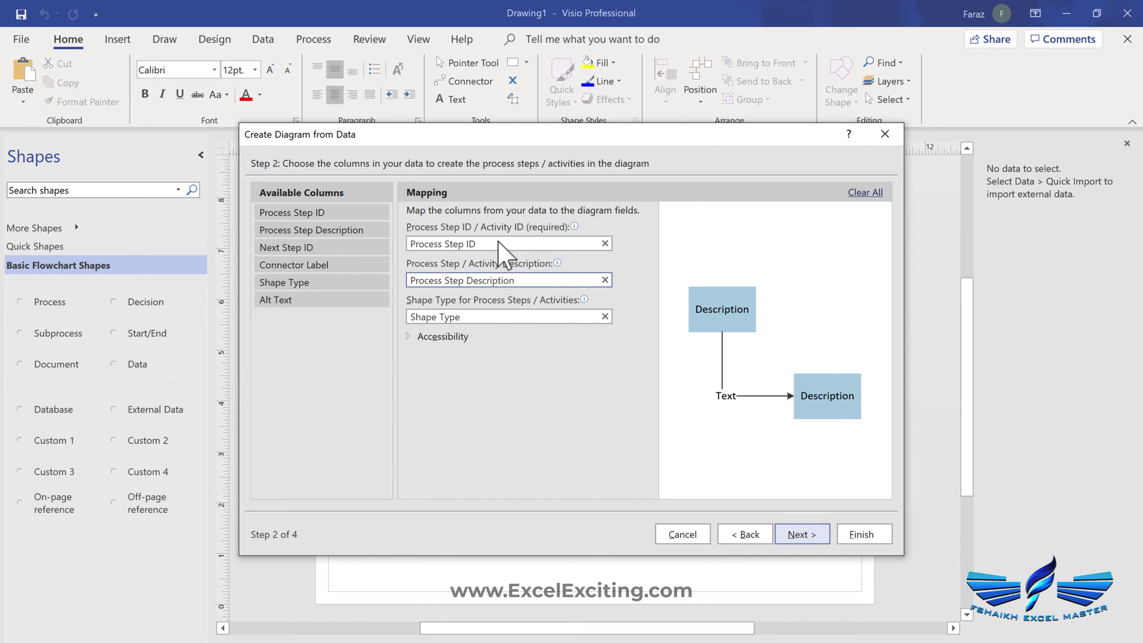
key(Tab)
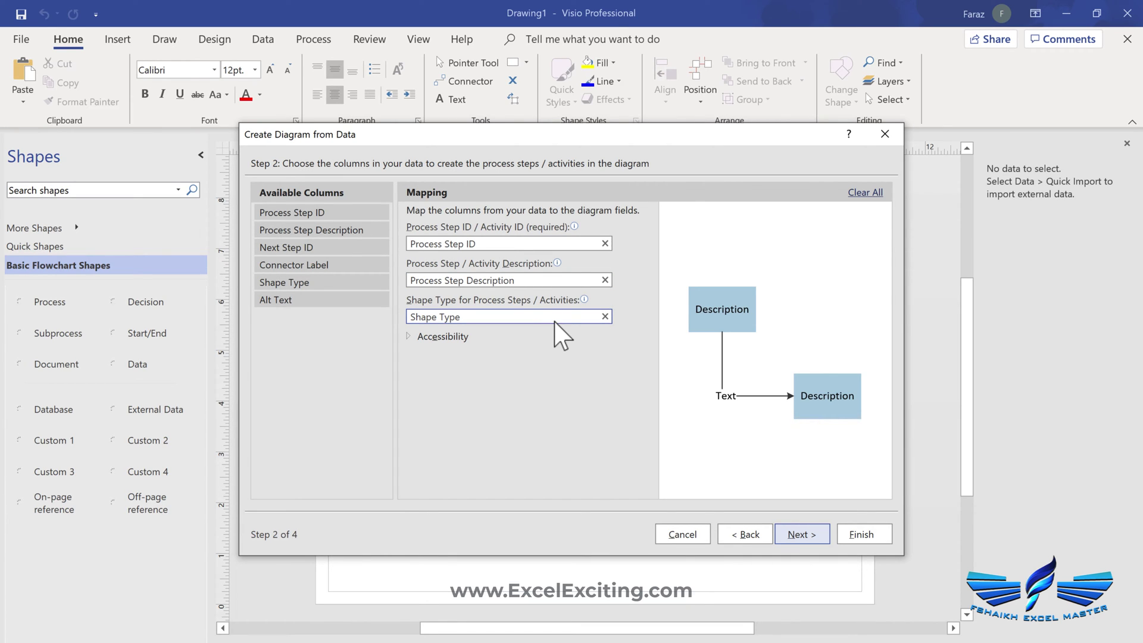
key(Tab)
click(803, 536)
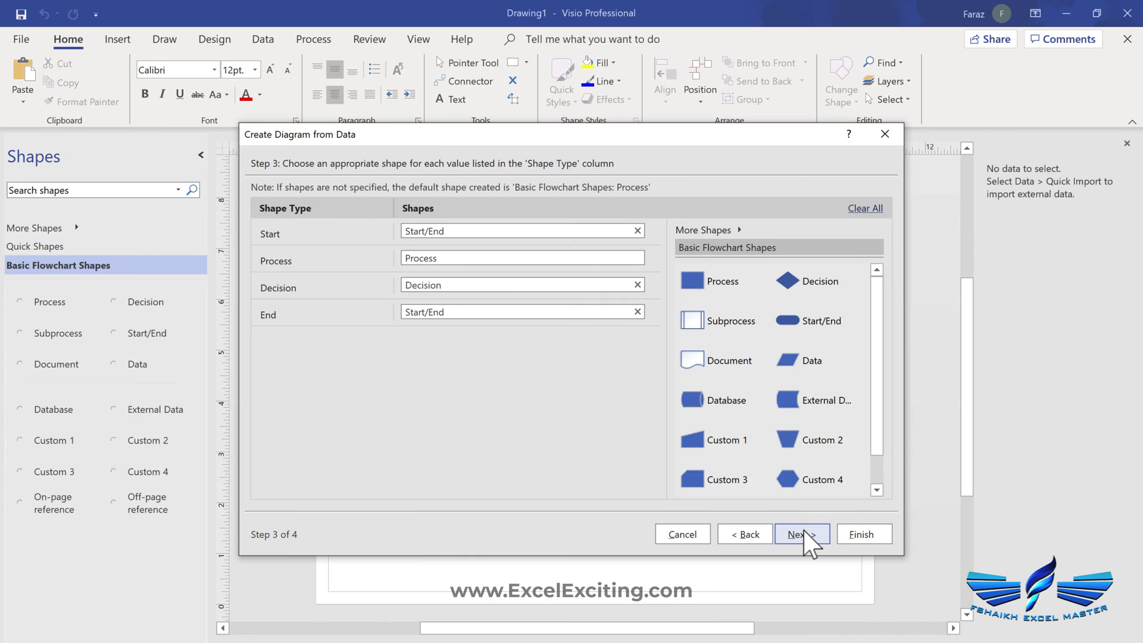
Step: Load General > Basic Shapes and assign Rounded Rectangle to the Start and End step types
key(Down)
key(Down)
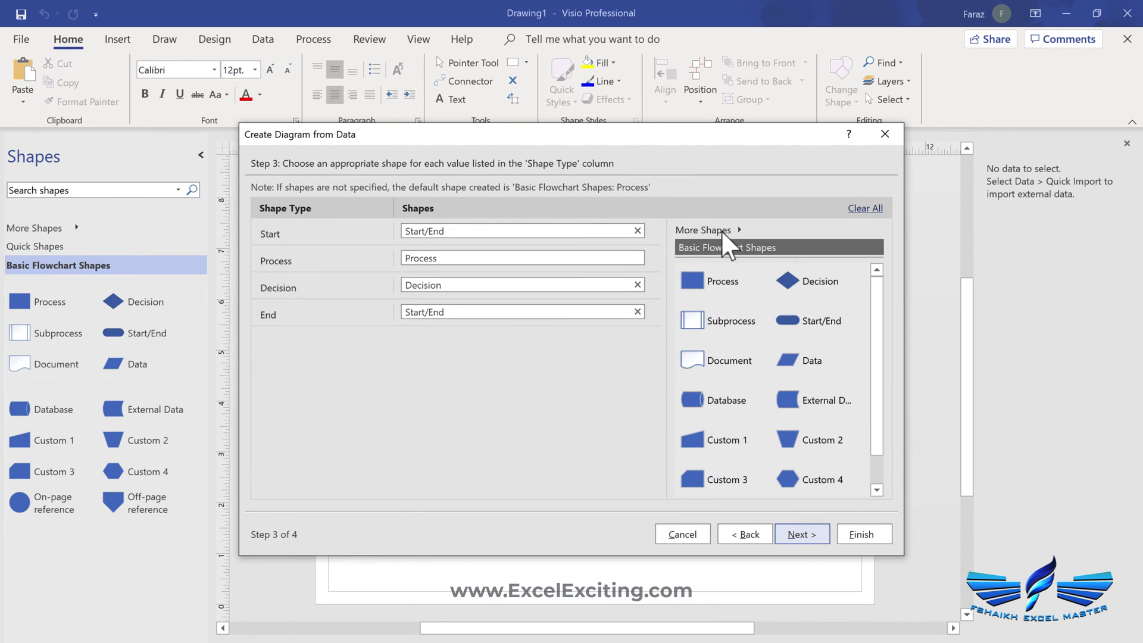
click(720, 230)
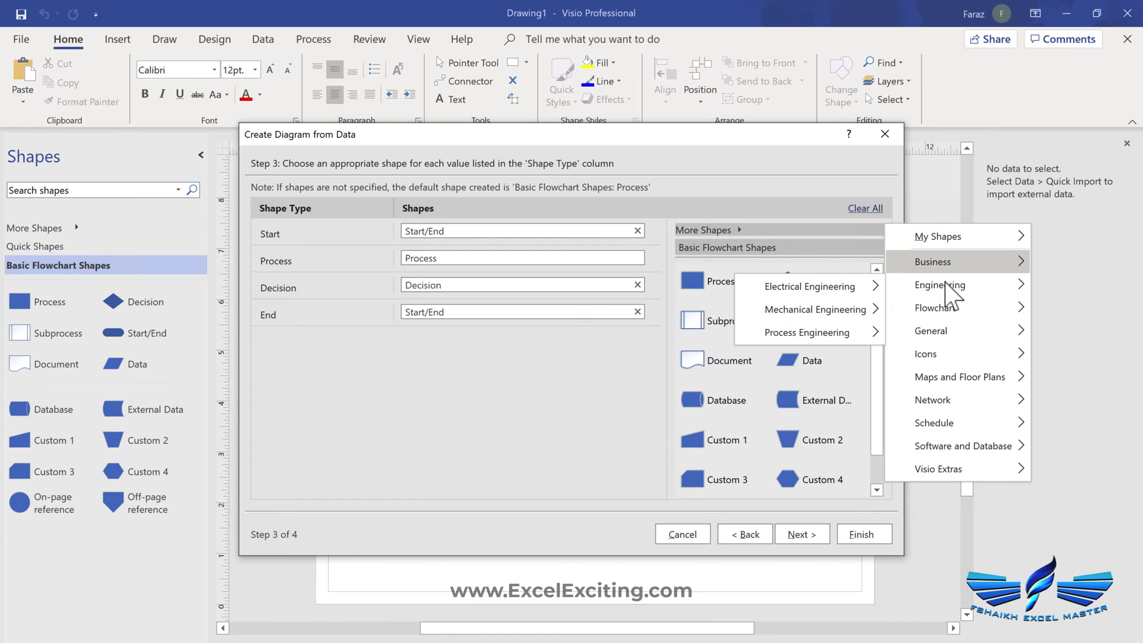
key(Down)
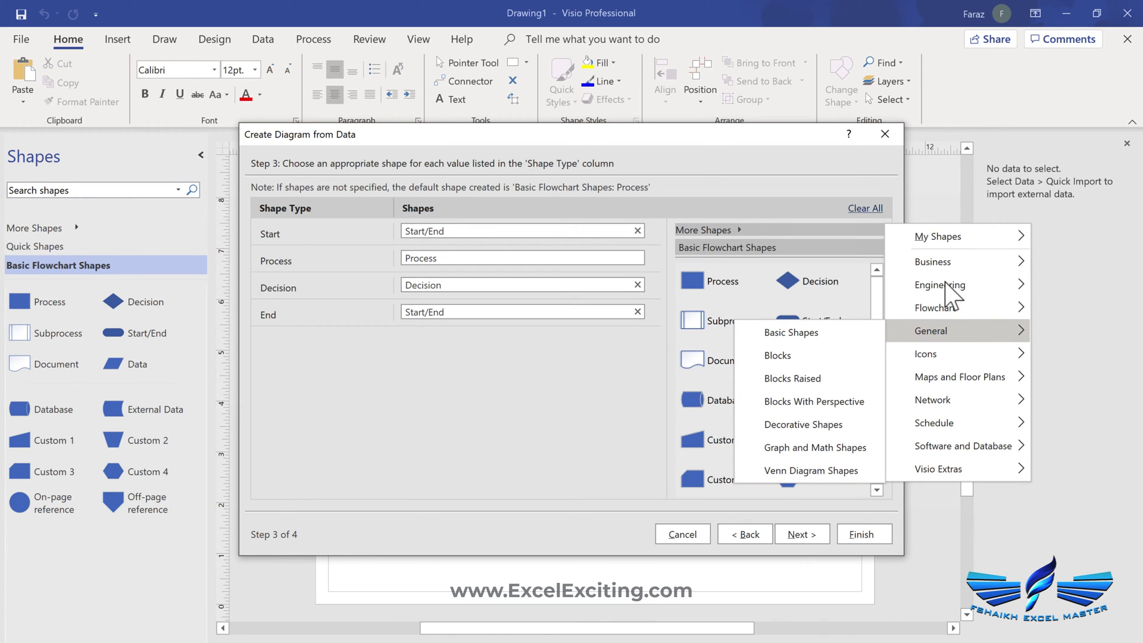
click(838, 345)
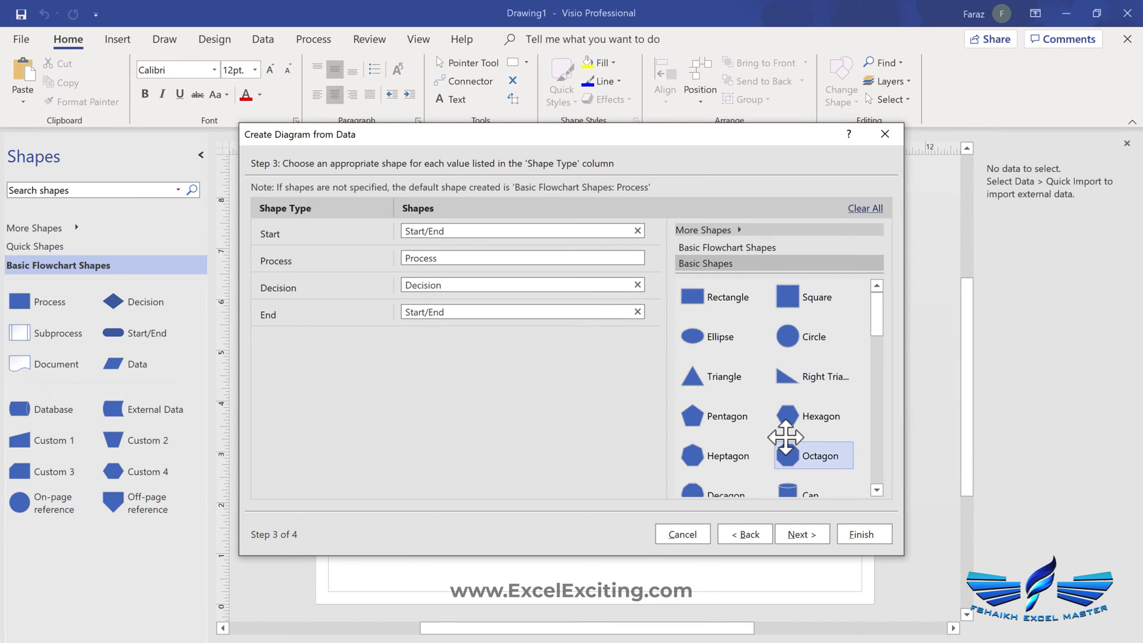
scroll(783, 434, down, 5)
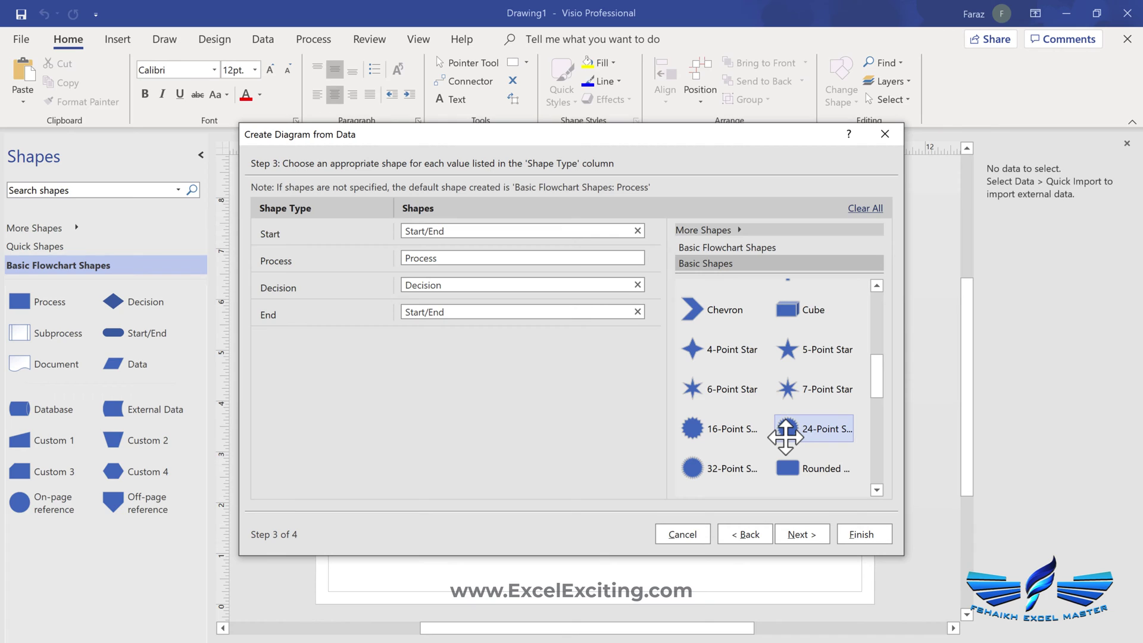
drag(803, 467, 524, 229)
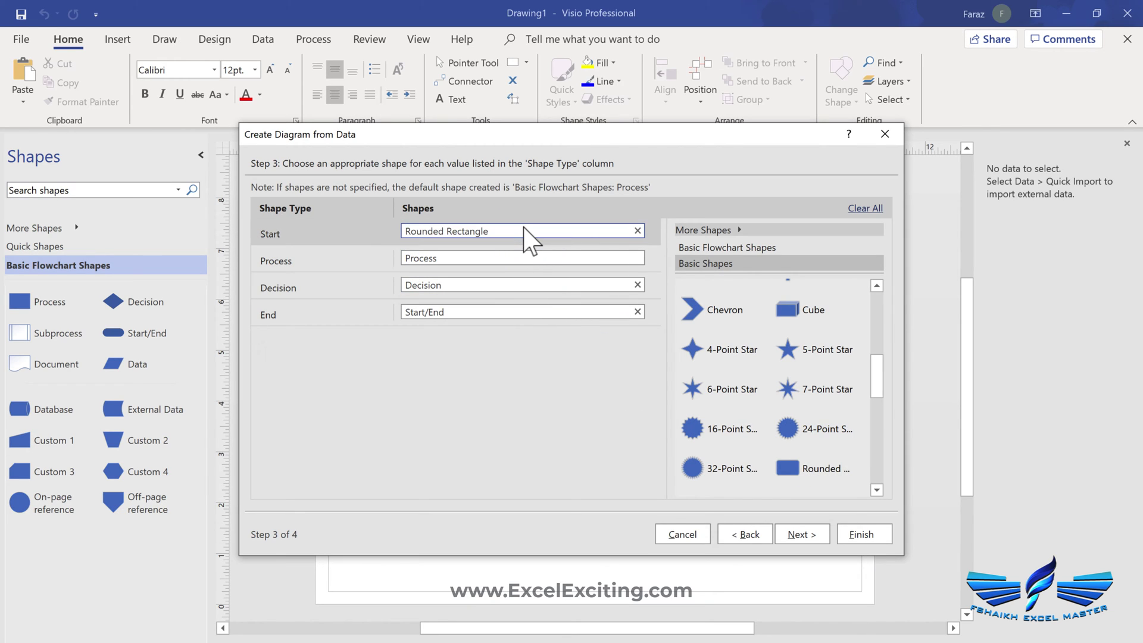
drag(805, 466, 514, 314)
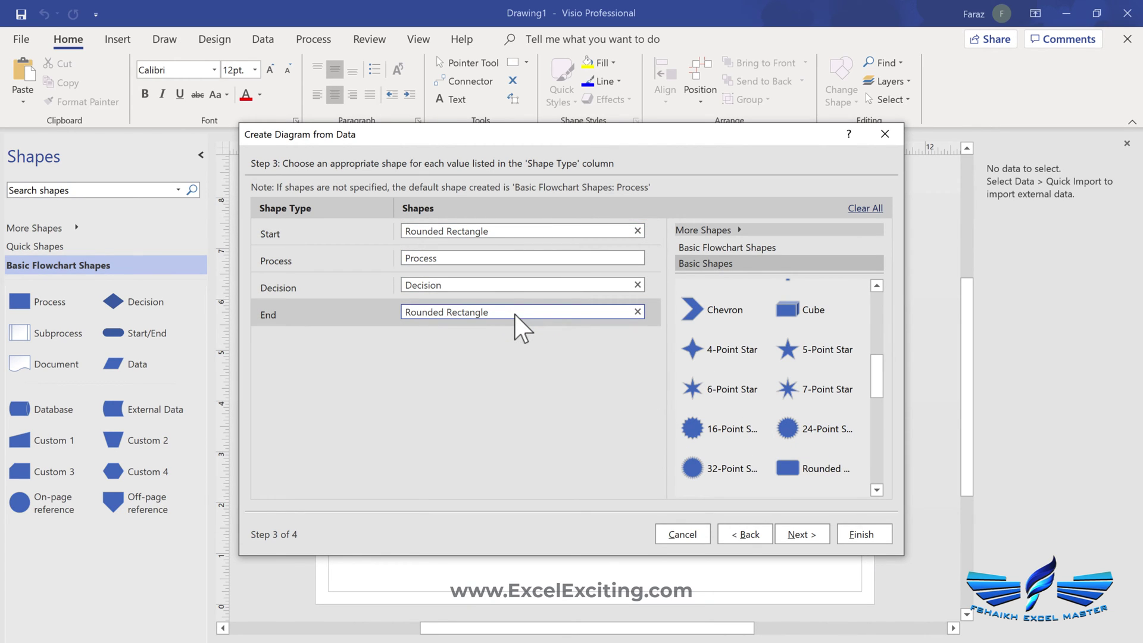
Step: Keep 'Connect using column' with Next Step ID and Connector Label, then finish generating the flowchart
click(797, 534)
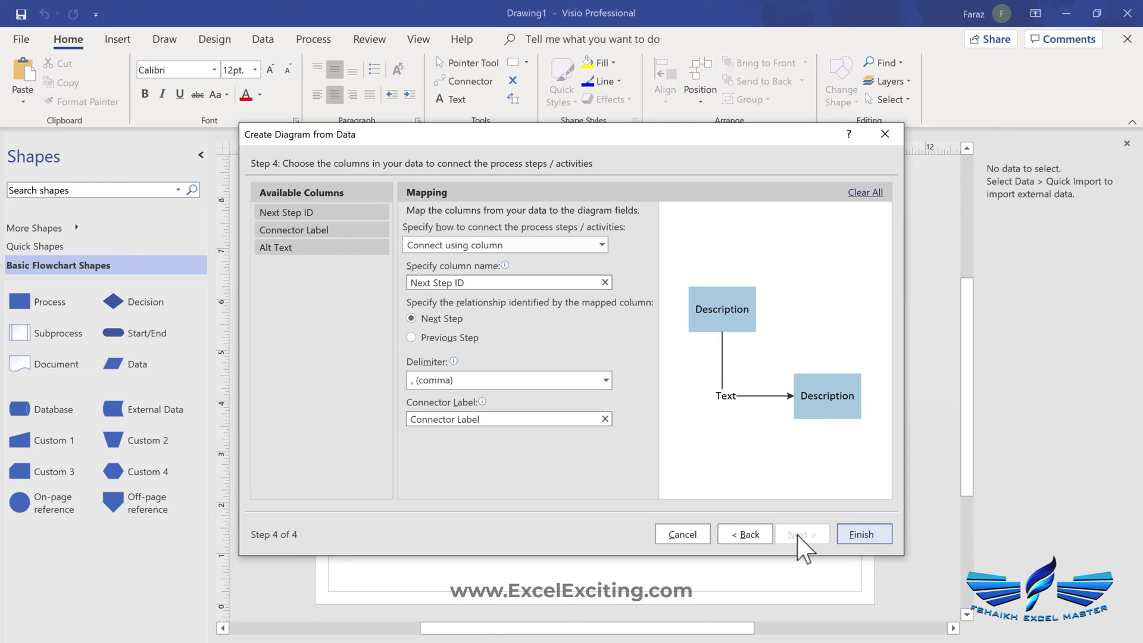
click(601, 245)
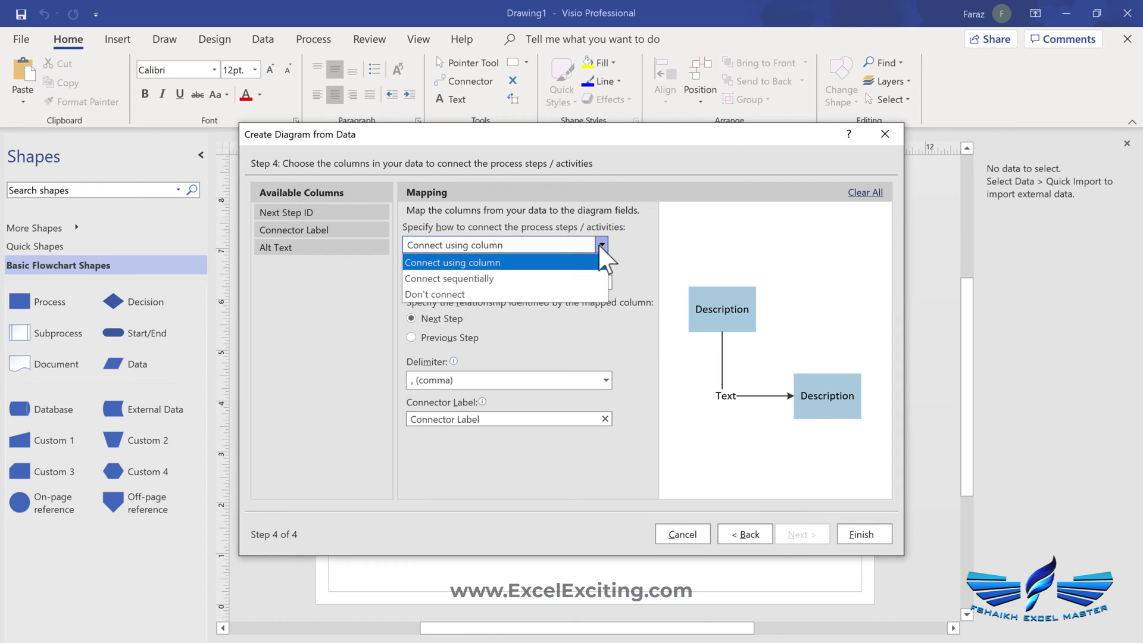
click(600, 245)
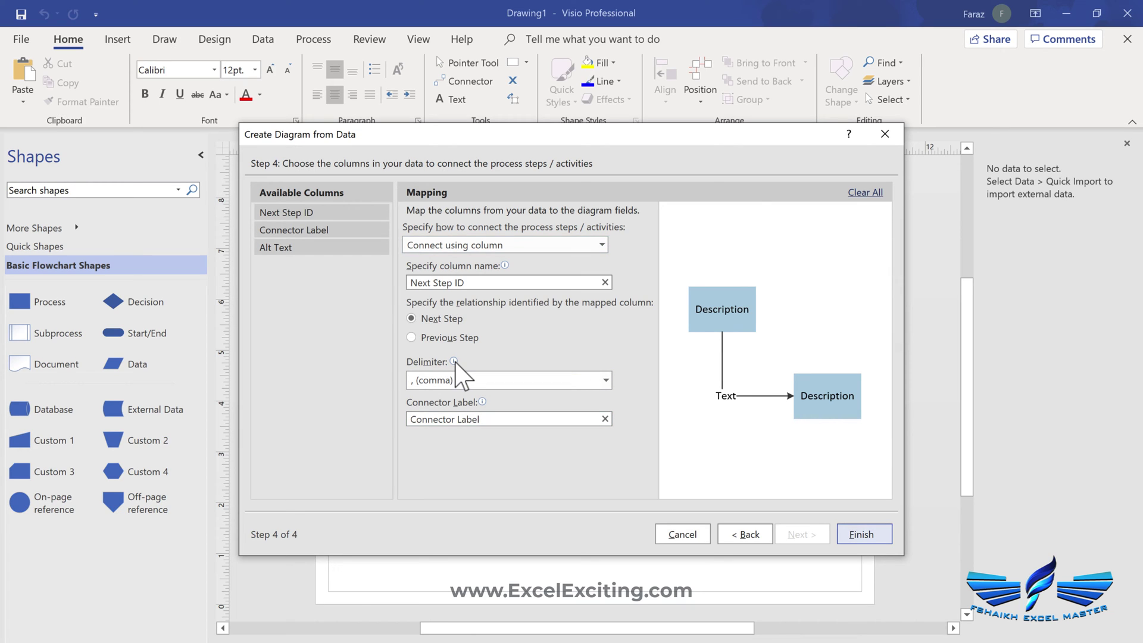
click(857, 532)
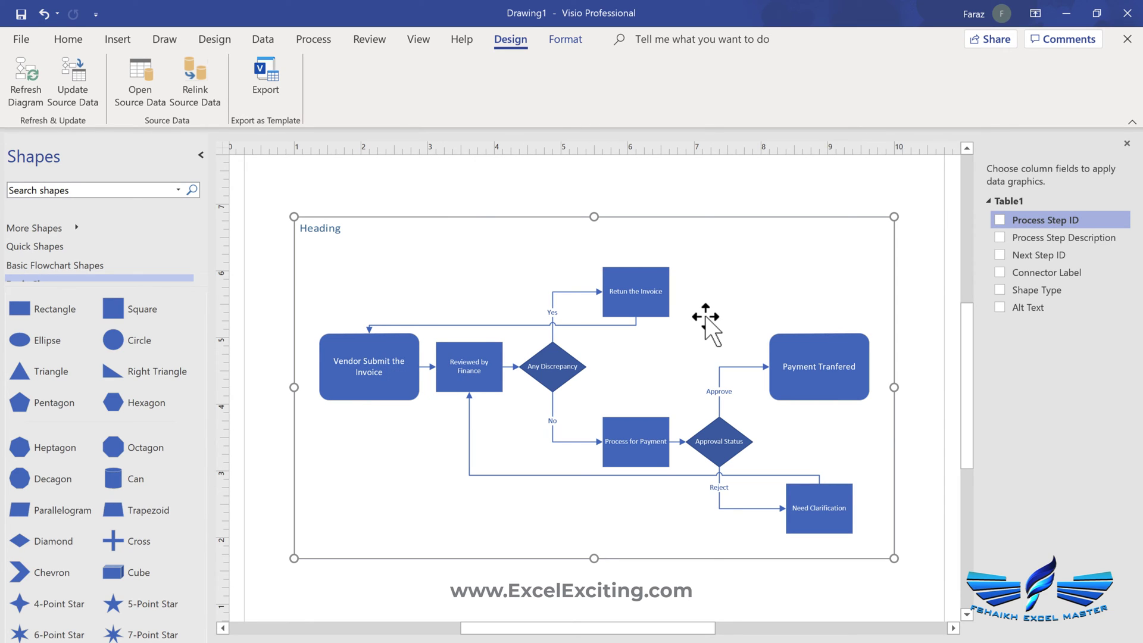
Step: Undo the last edit, retype the first shape's text as 'Invoice Submitted', and select the container
key(ctrl+z)
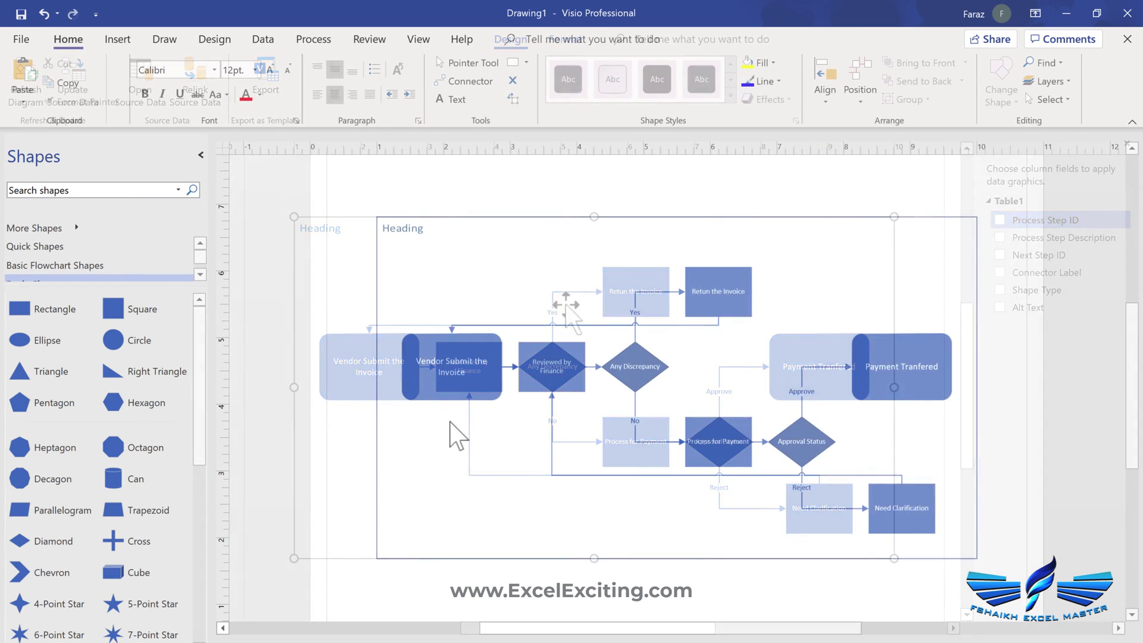
double_click(455, 362)
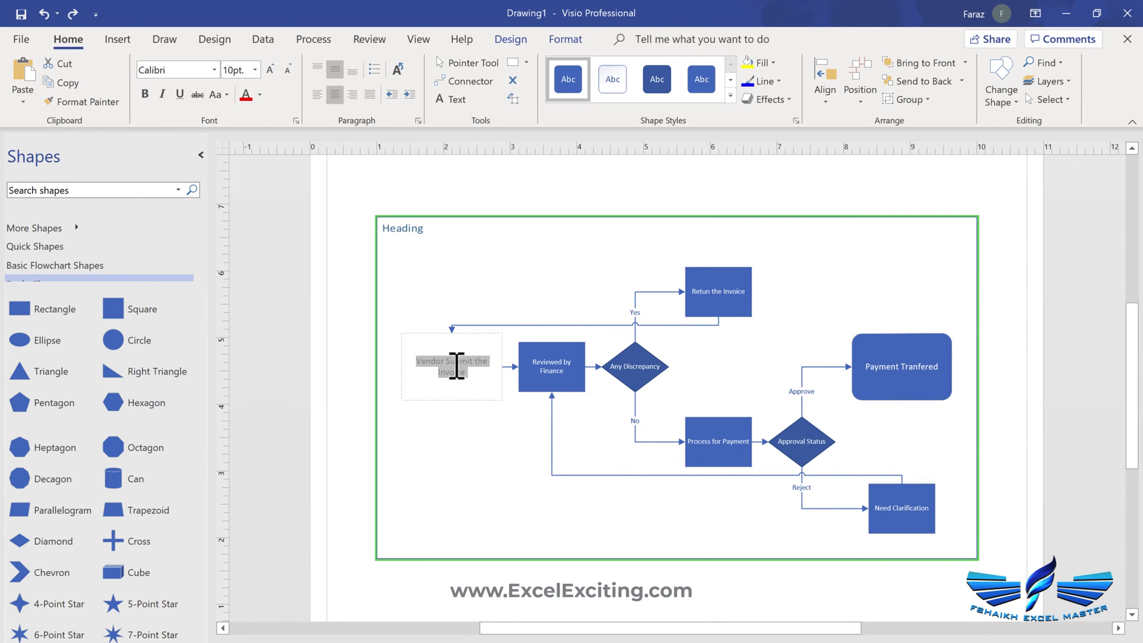
key(BackSpace)
text(Invoice)
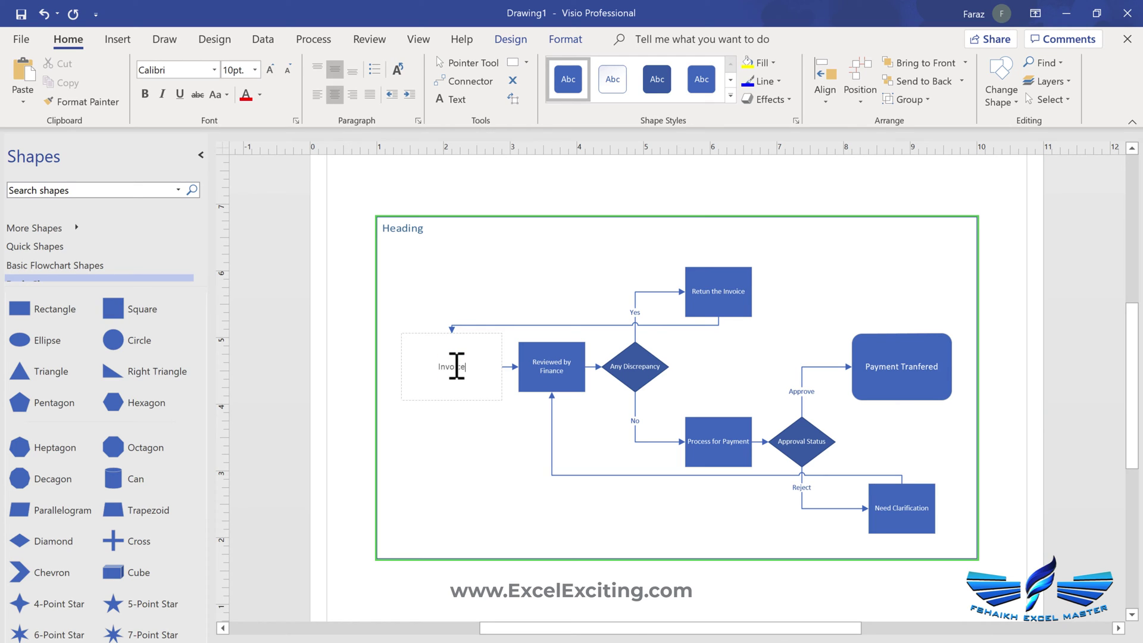
text( Submitted)
click(487, 455)
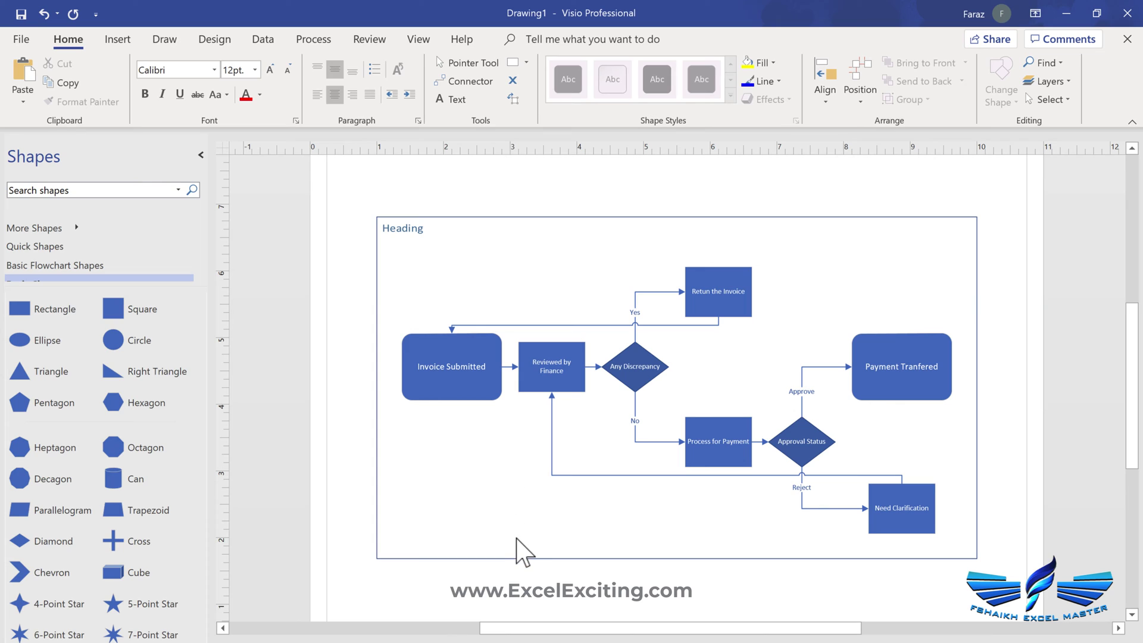
click(526, 219)
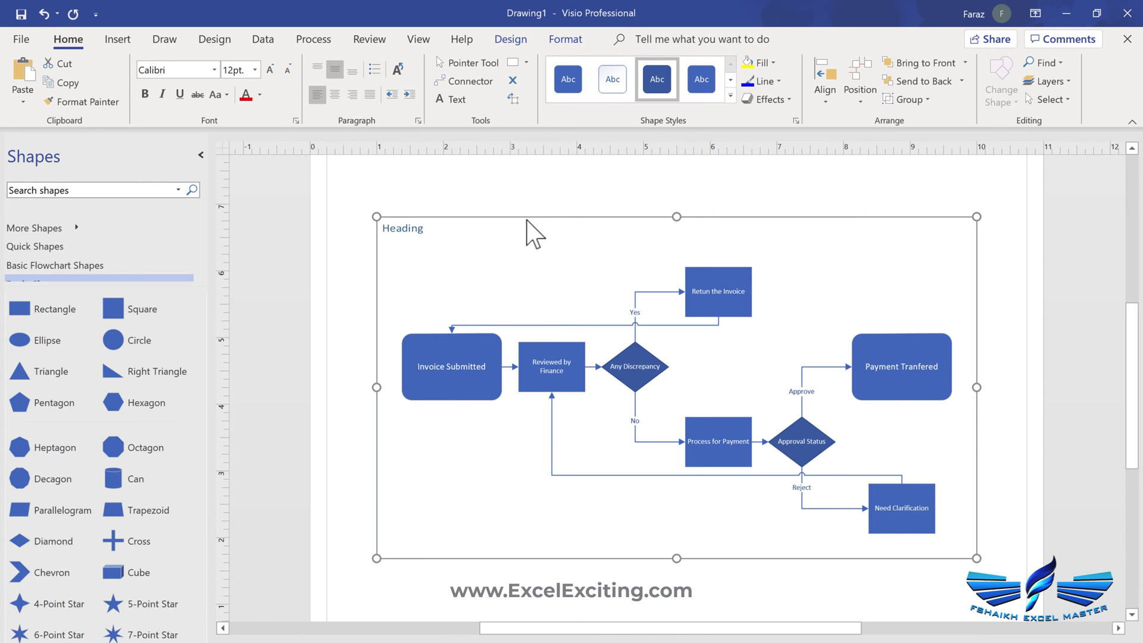
Step: Run Update Source Data from the container's Design tab, then open VISIO Charts In Excel2.xlsx
click(511, 39)
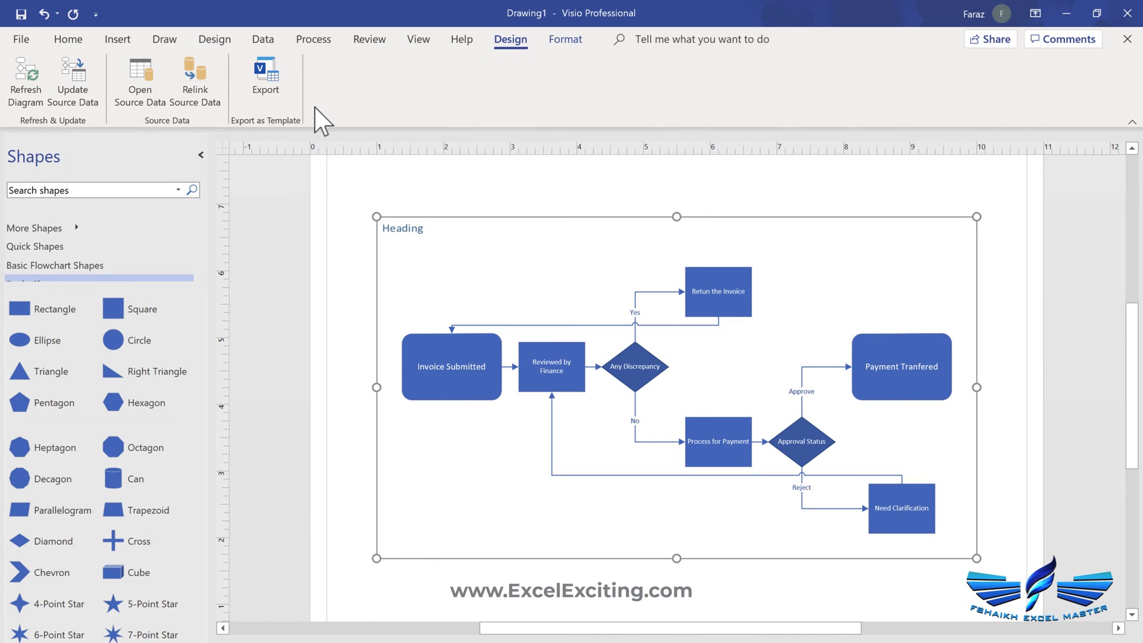
click(83, 105)
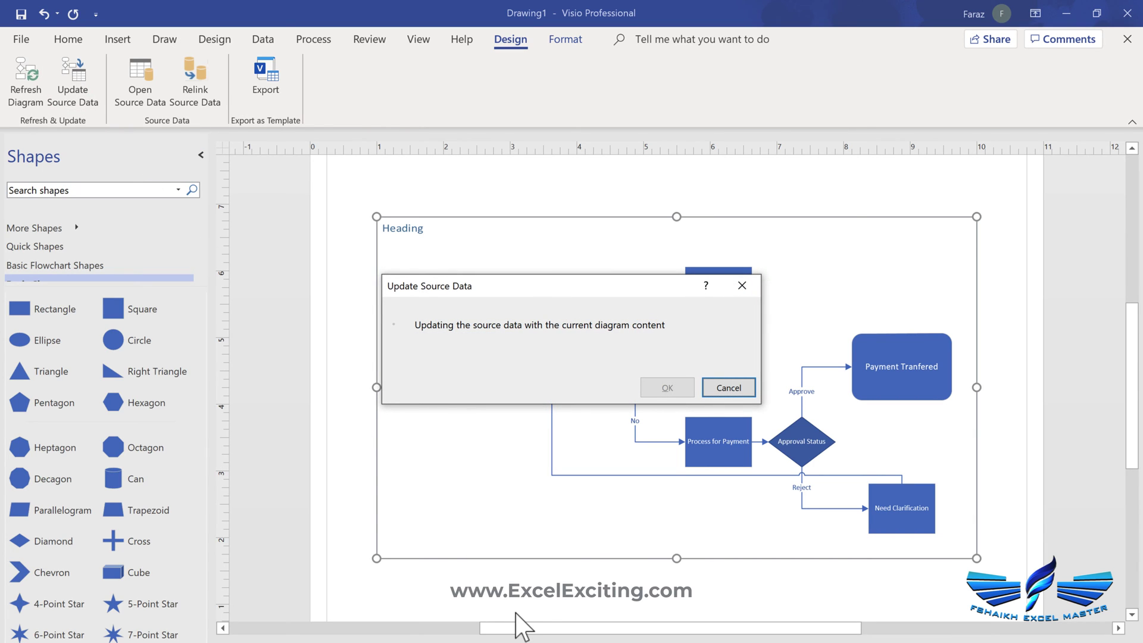
click(679, 394)
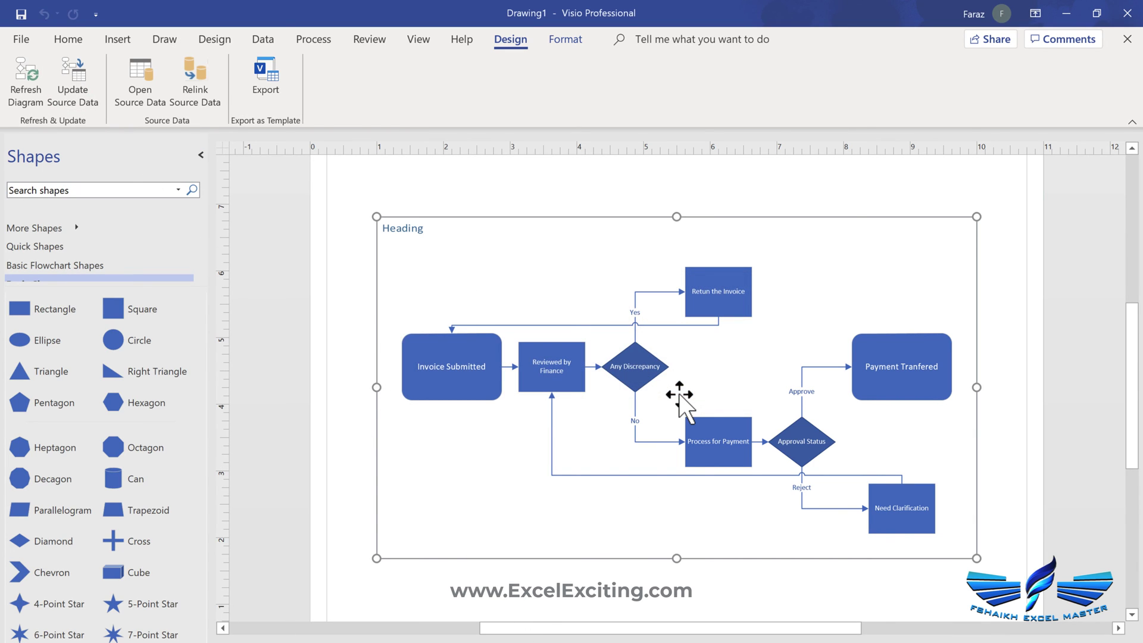
double_click(47, 358)
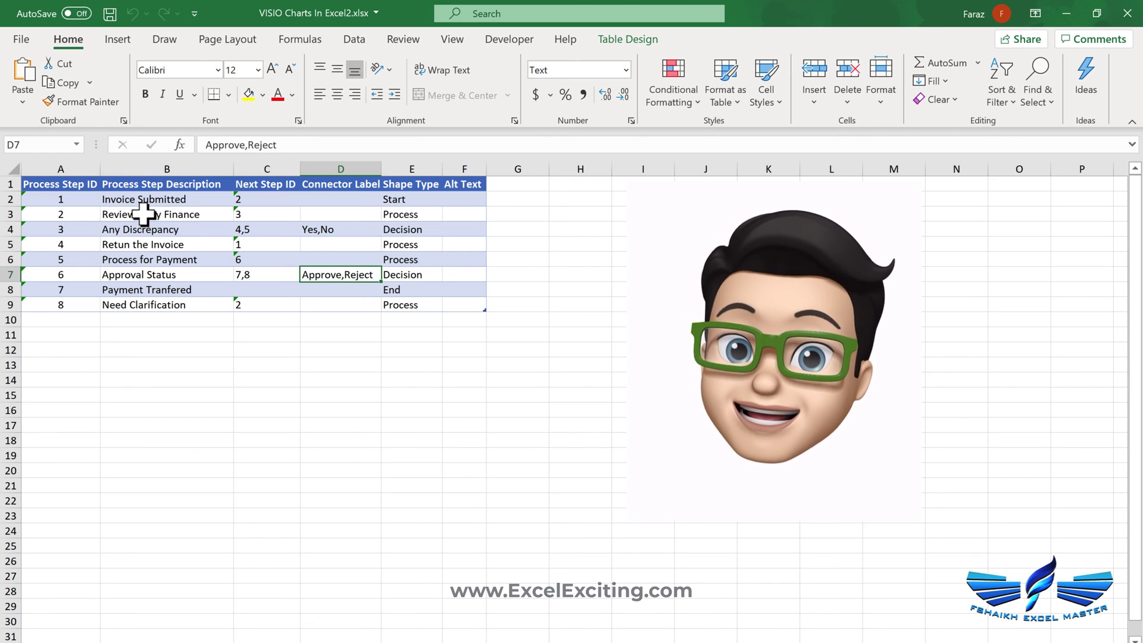
Step: Close the VISIO Charts In Excel2.xlsx workbook once B2 shows 'Invoice Submitted'
click(1127, 13)
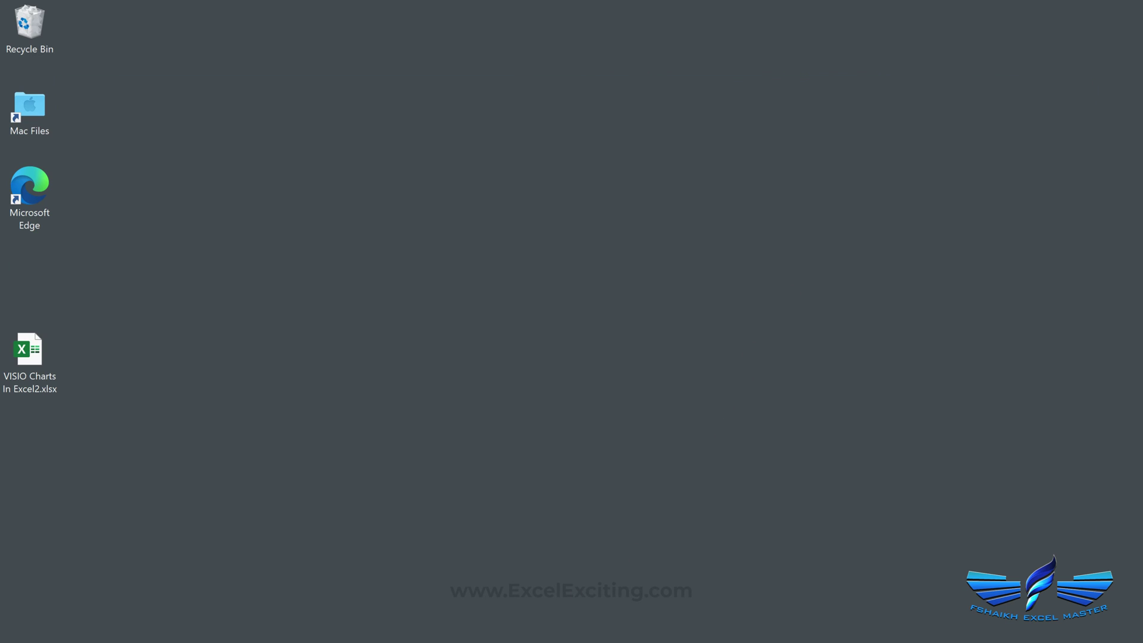